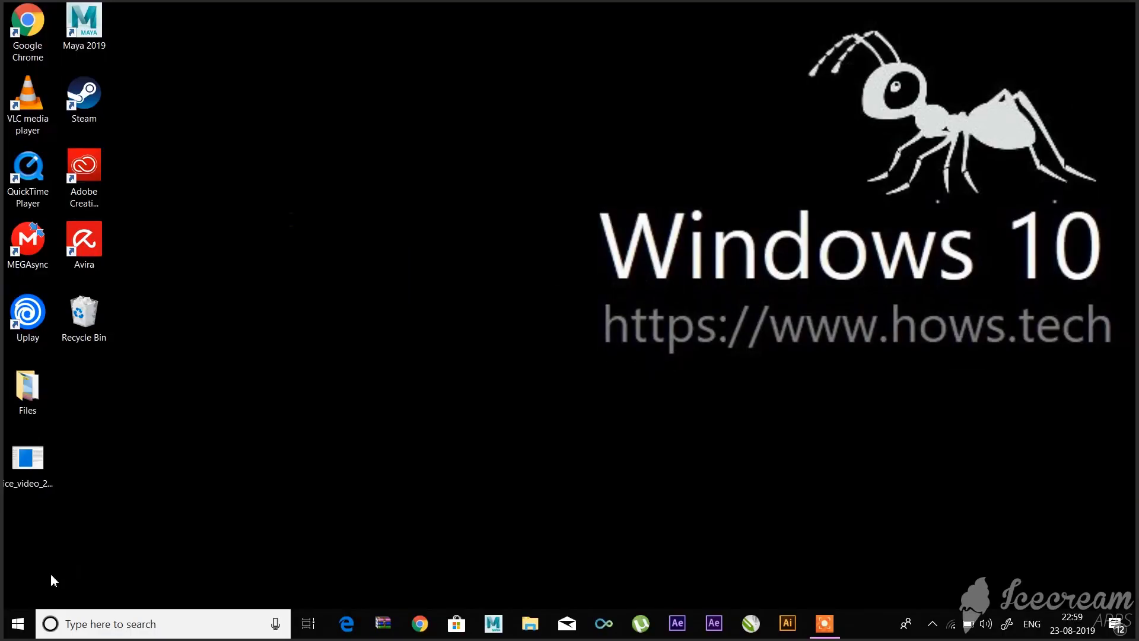
Set 'Choose your default app mode' to Dark on the Personalization > Colors settings page
{"action": "left_click", "coordinate": [19, 626]}
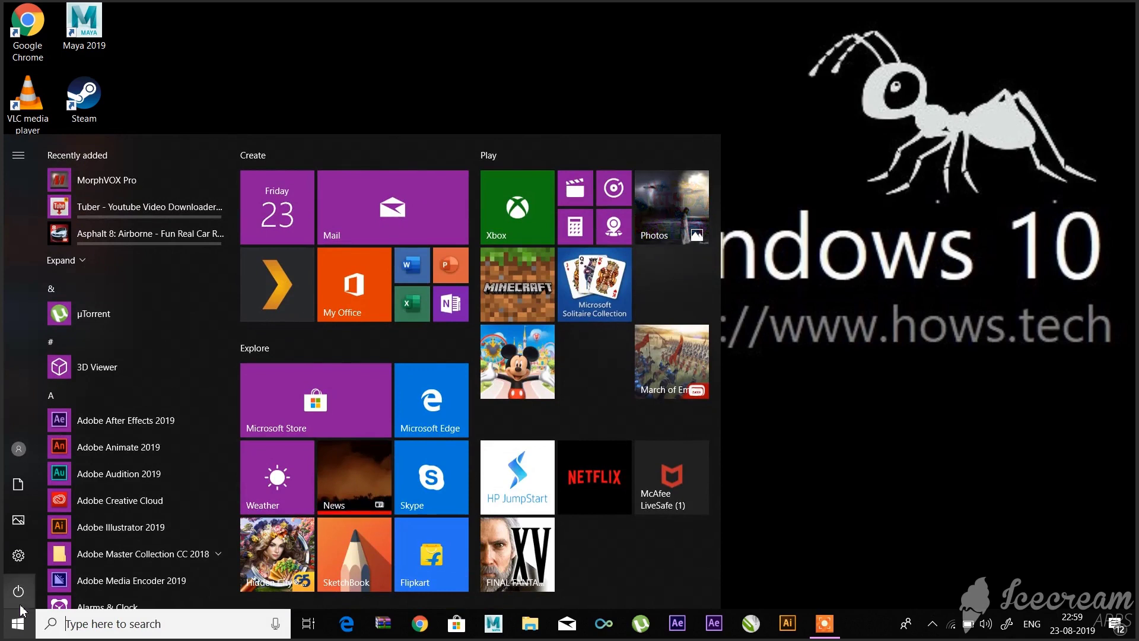
{"action": "left_click", "coordinate": [18, 556]}
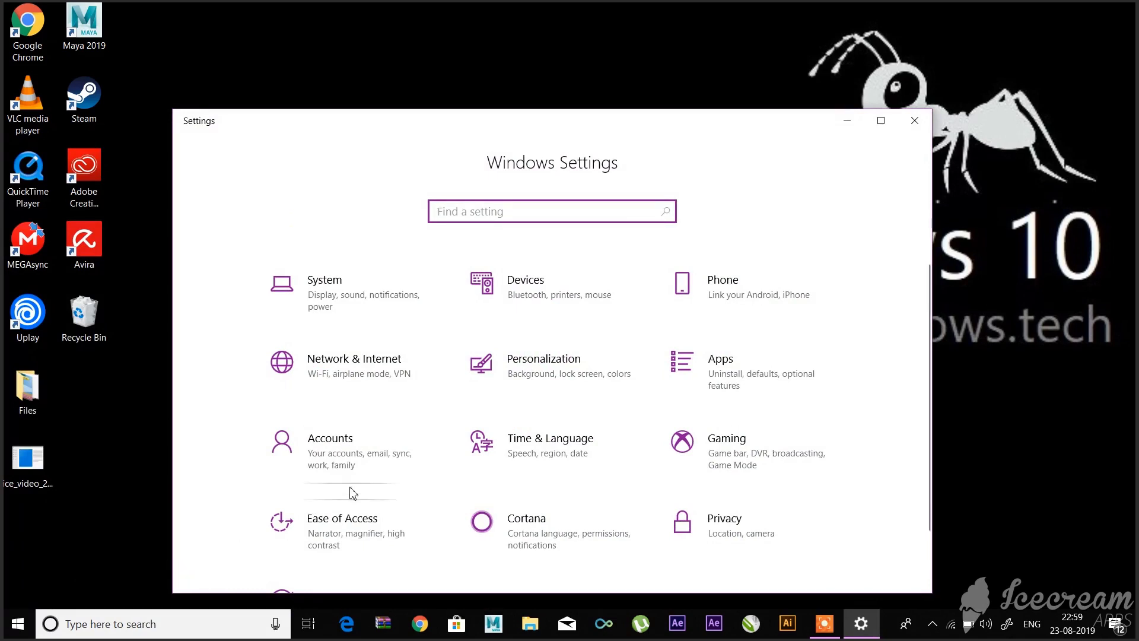
{"action": "left_click", "coordinate": [544, 373]}
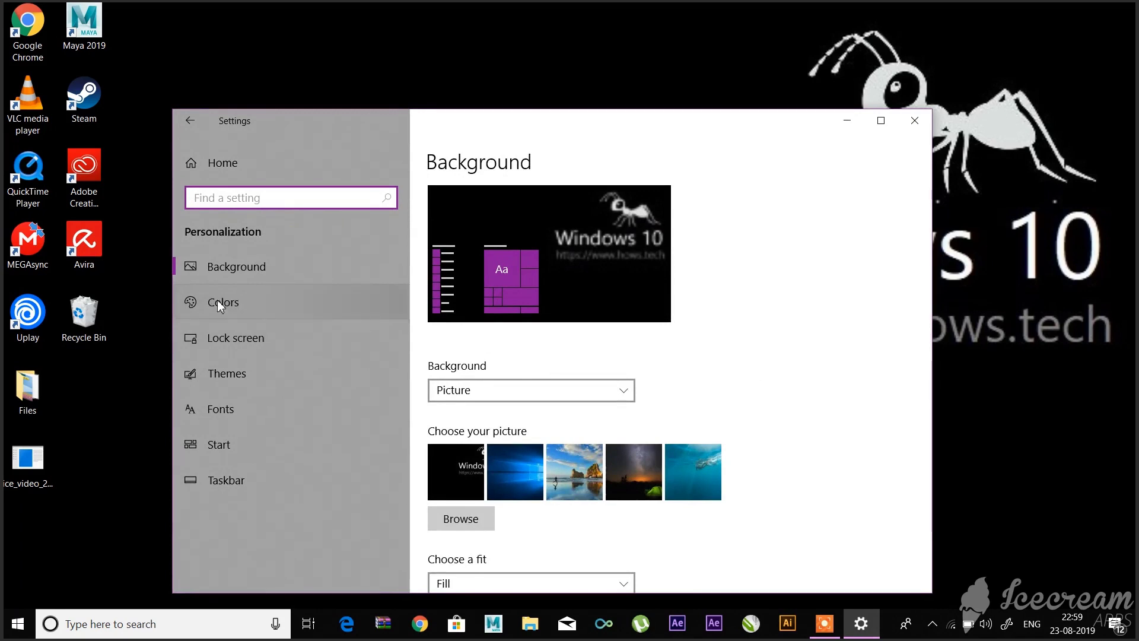
{"action": "left_click", "coordinate": [263, 300]}
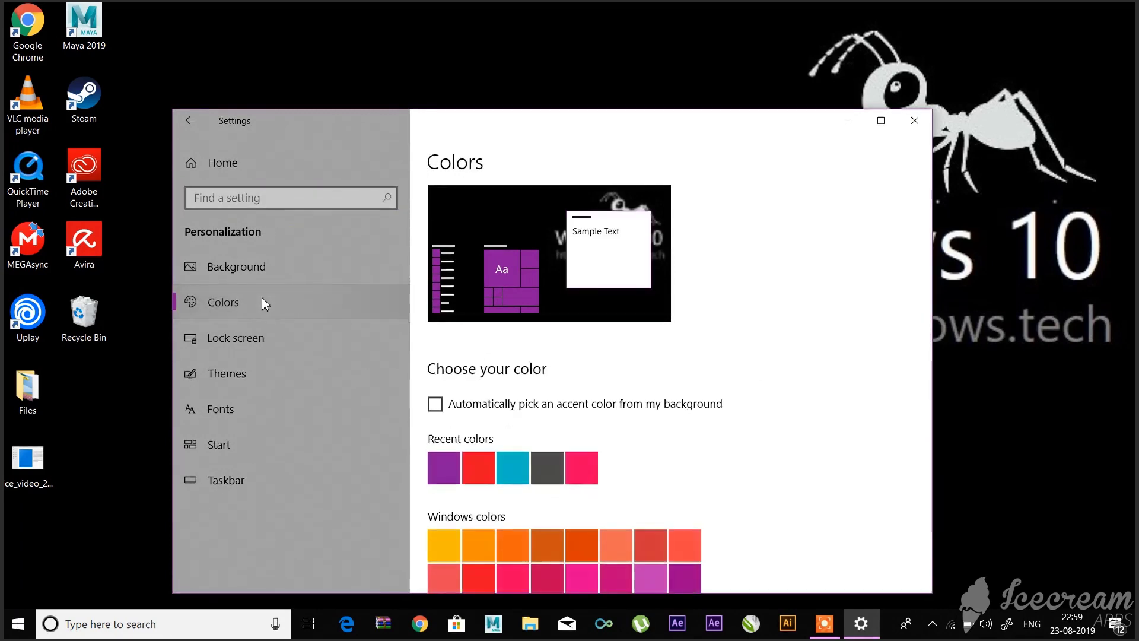
{"action": "scroll", "coordinate": [567, 403], "scroll_direction": "down", "scroll_amount": 2}
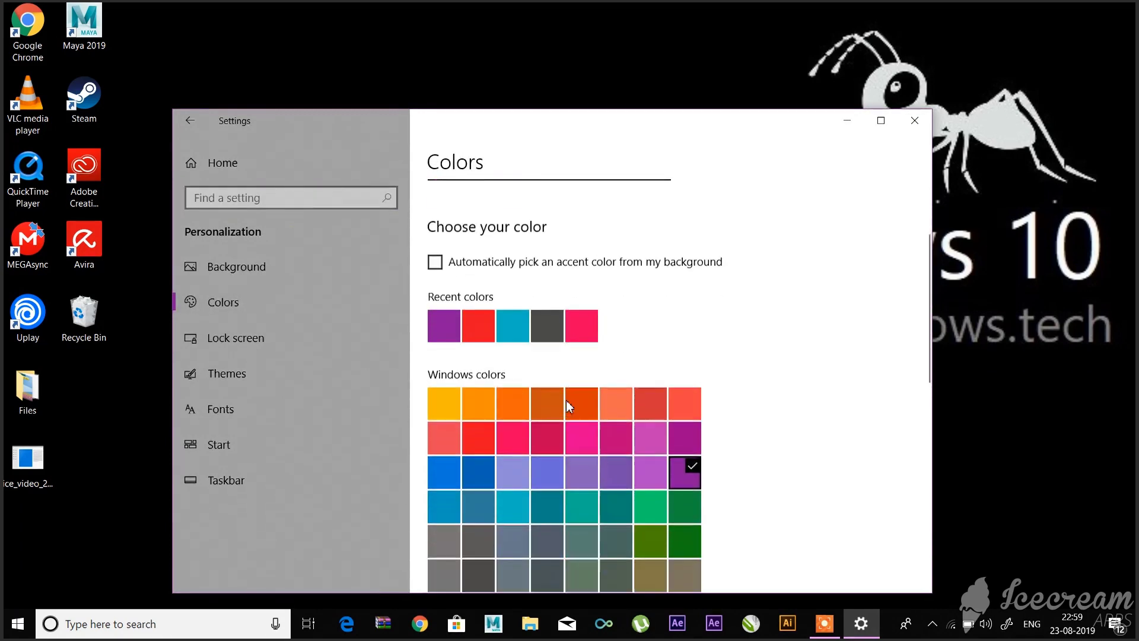
{"action": "scroll", "coordinate": [566, 404], "scroll_direction": "down", "scroll_amount": 10}
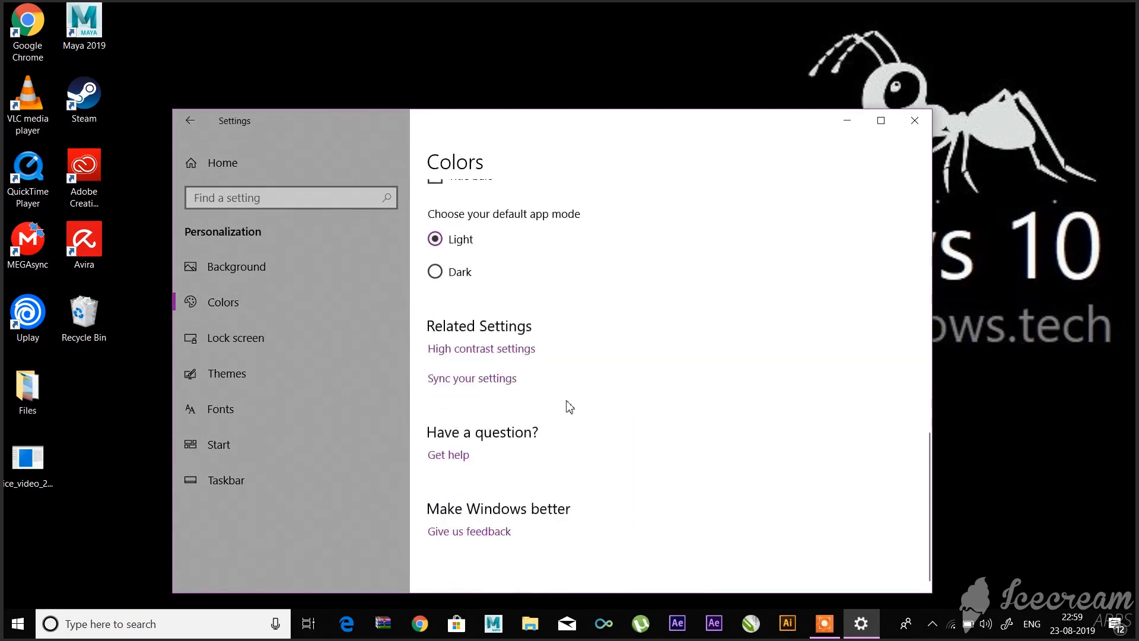
{"action": "scroll", "coordinate": [568, 406], "scroll_direction": "up", "scroll_amount": 1}
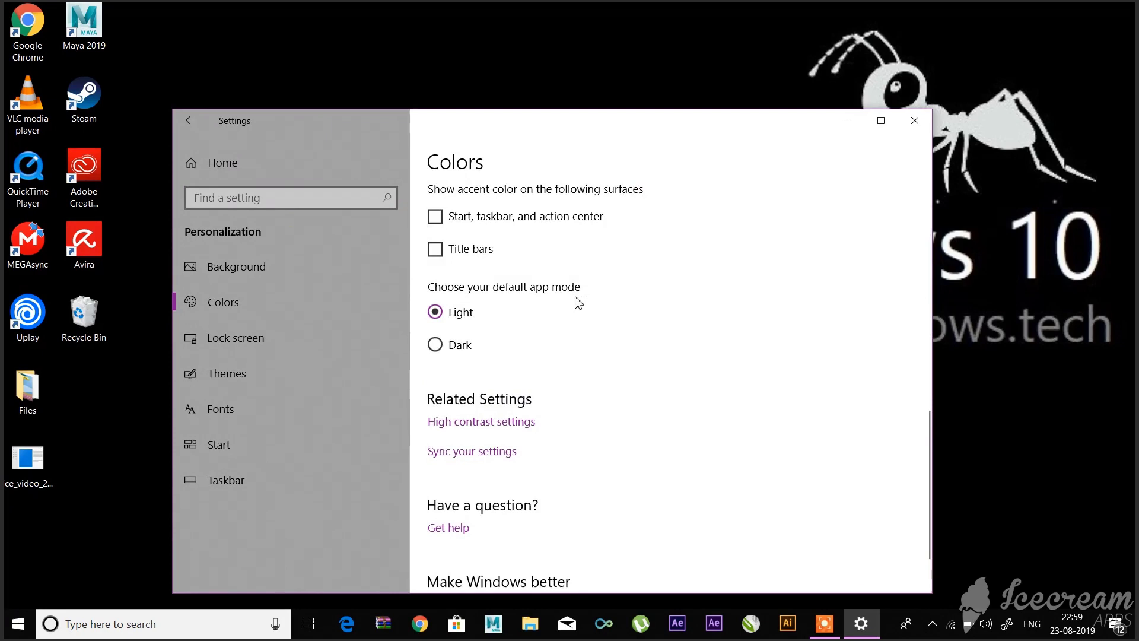
{"action": "left_click", "coordinate": [438, 348]}
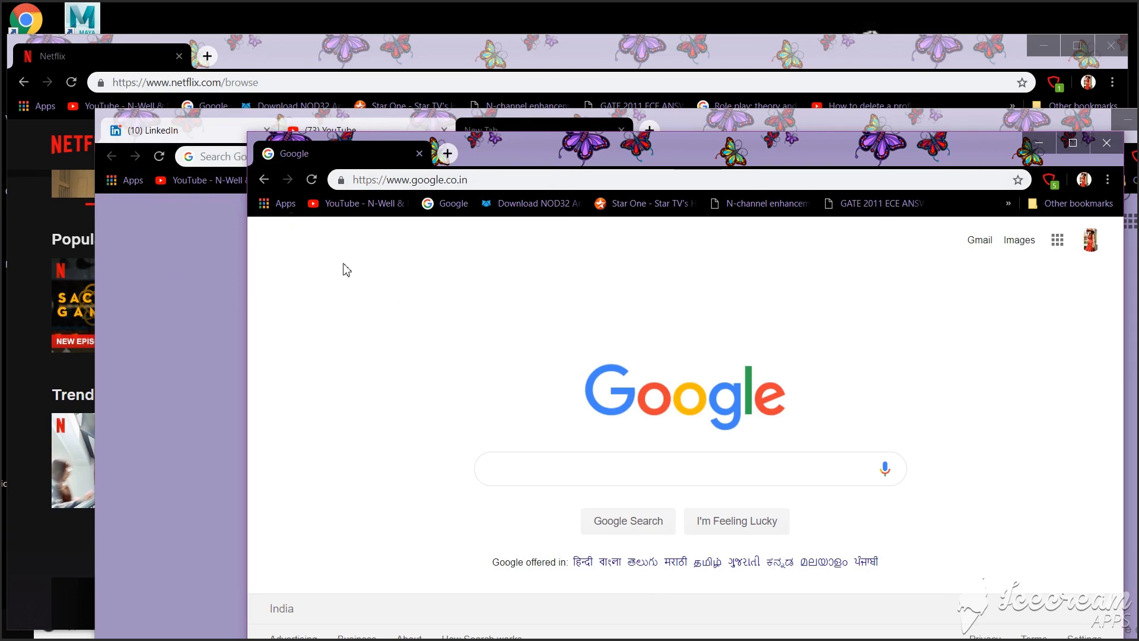
Shake the Google Chrome window by its title bar to minimise the other windows, then restore them
{"action": "left_click_drag", "start_coordinate": [583, 146], "coordinate": [560, 197]}
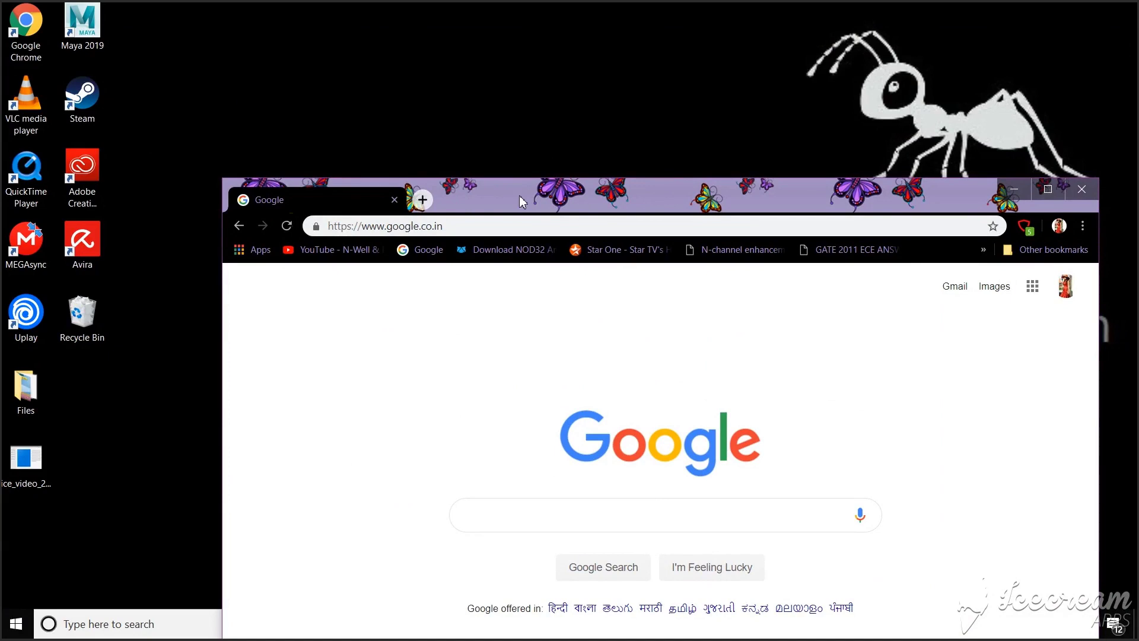
{"action": "mouse_move", "coordinate": [520, 198]}
{"action": "left_mouse_down"}
{"action": "mouse_move", "coordinate": [312, 189]}
{"action": "mouse_move", "coordinate": [552, 113]}
{"action": "mouse_move", "coordinate": [528, 187]}
{"action": "left_mouse_up"}
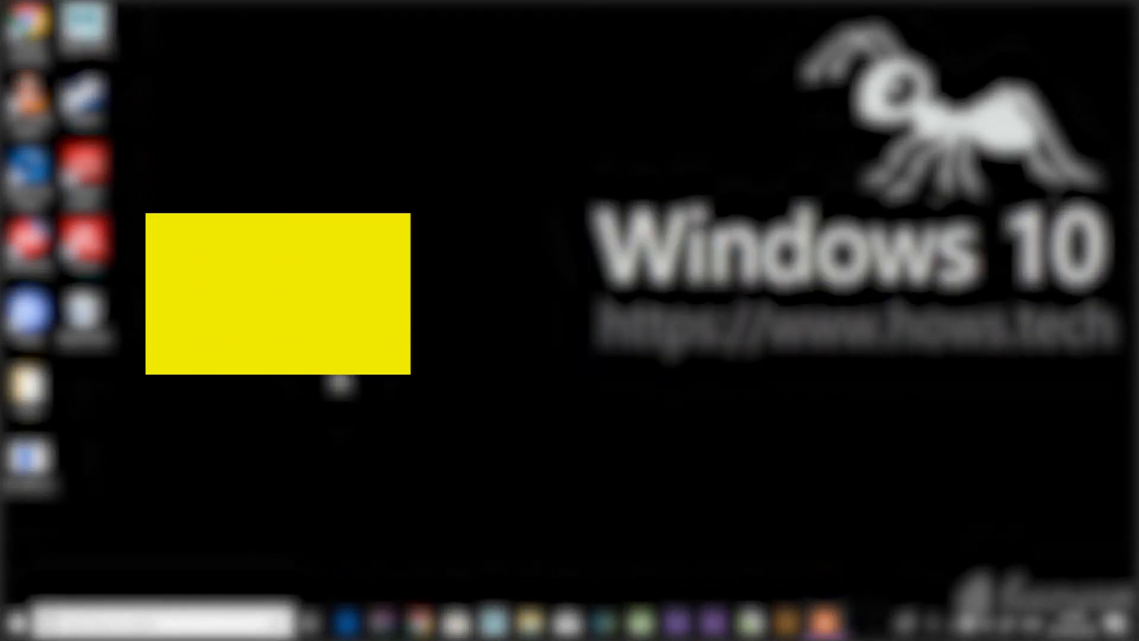
Create a SlideToShutDown desktop shortcut to %windir%\System32\SlideToShutDown.exe and launch it
{"action": "right_click", "coordinate": [233, 377]}
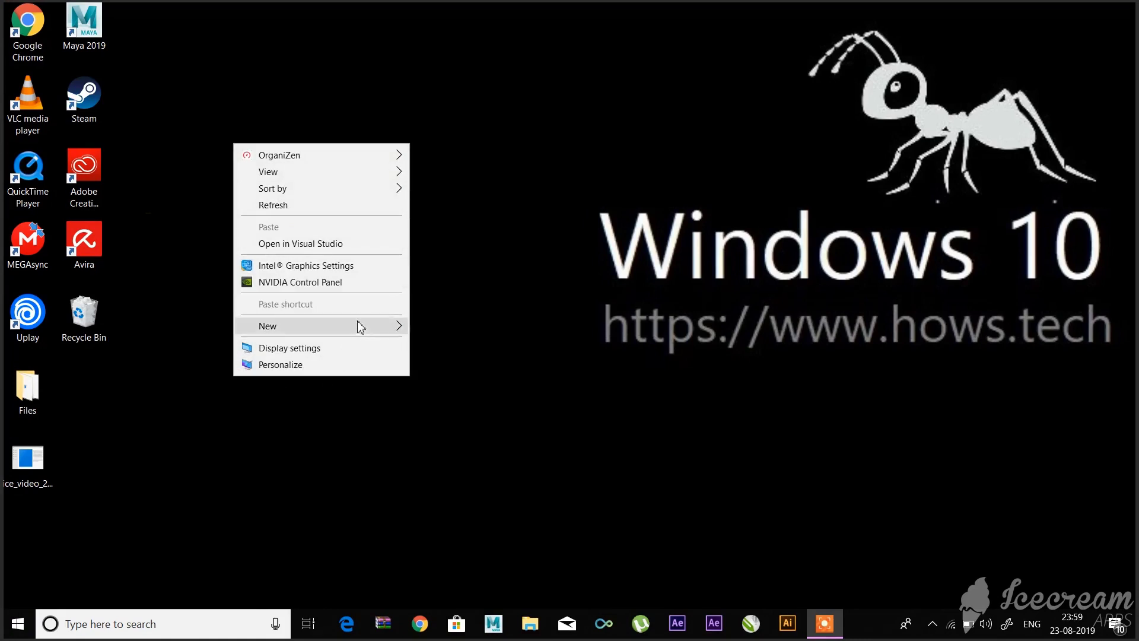
{"action": "mouse_move", "coordinate": [362, 333]}
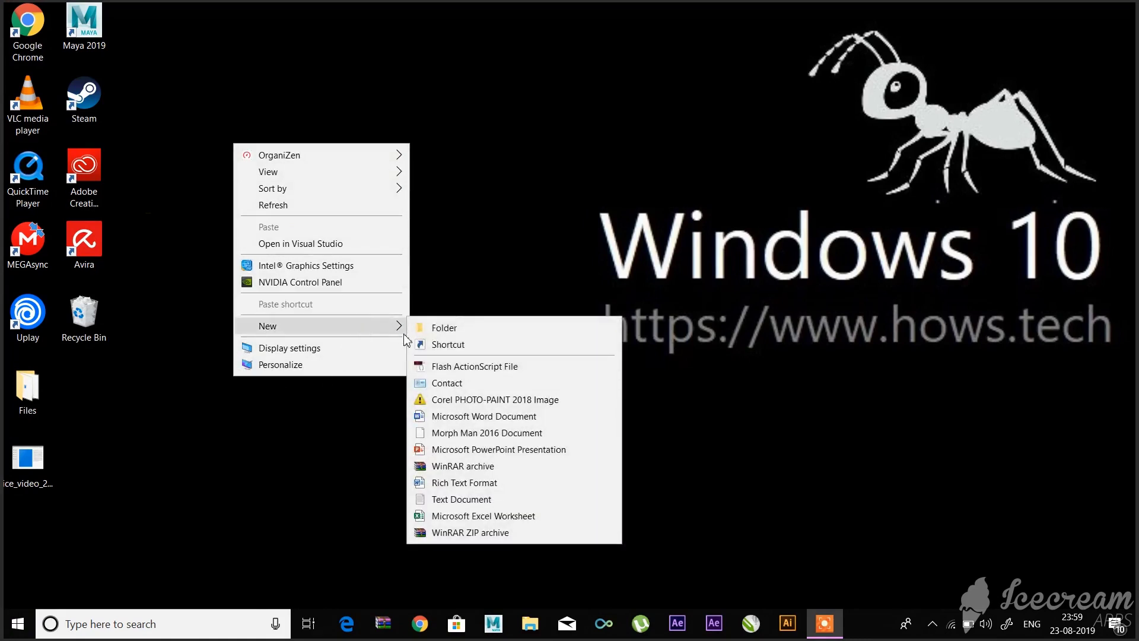
{"action": "left_click", "coordinate": [453, 344]}
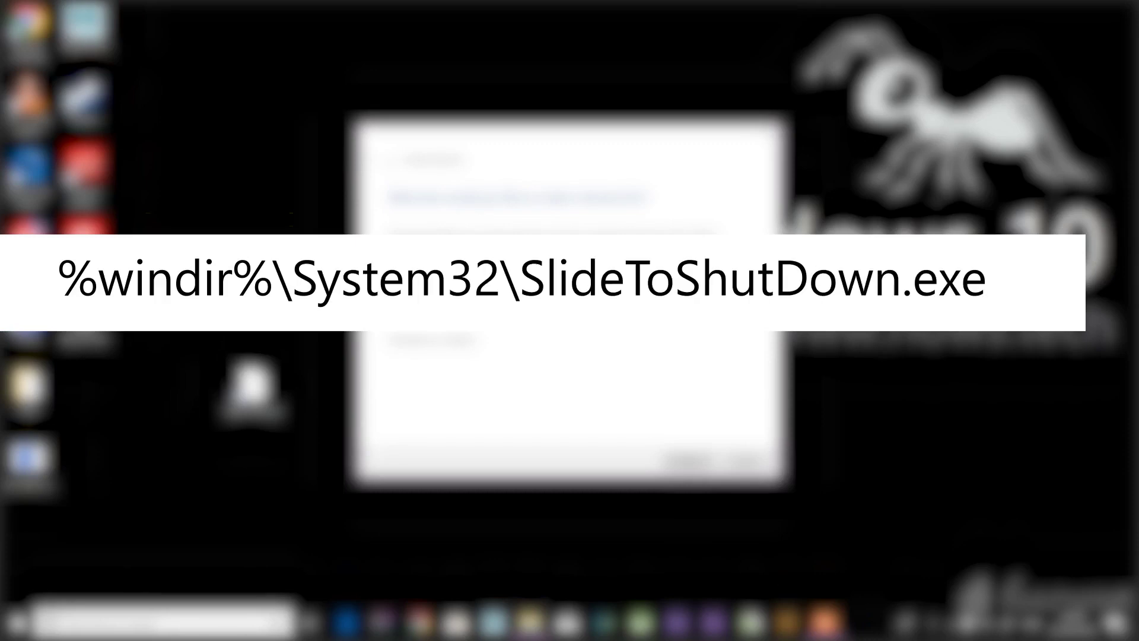
{"action": "type", "text": "%windir%\\System32\\SlideToShutDown.exe"}
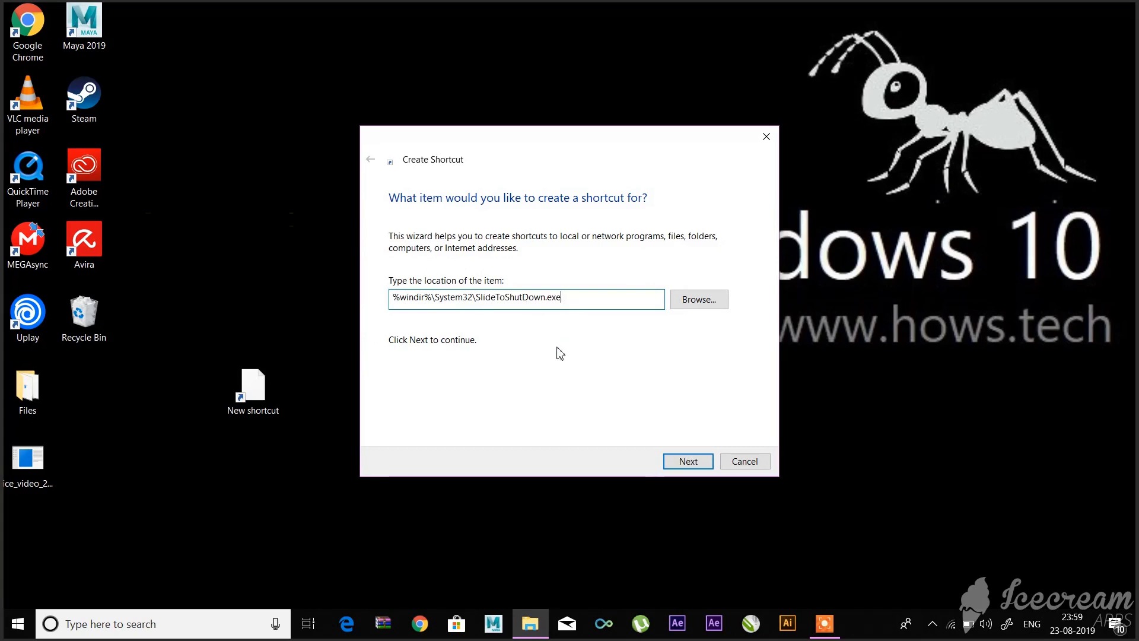
{"action": "left_click", "coordinate": [682, 462]}
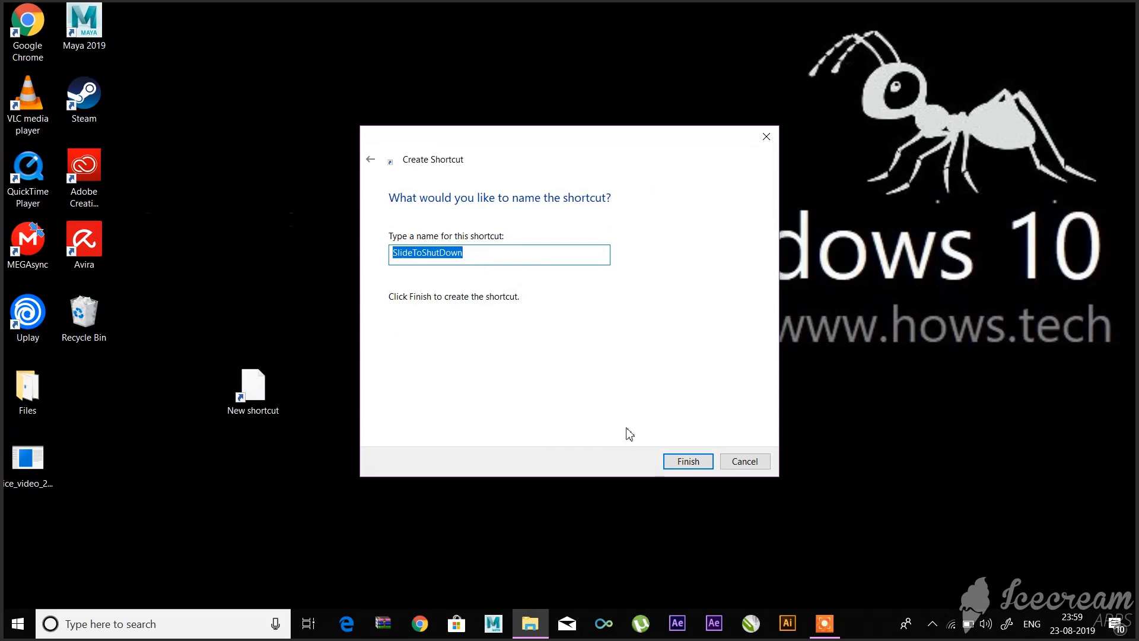
{"action": "left_click", "coordinate": [683, 465]}
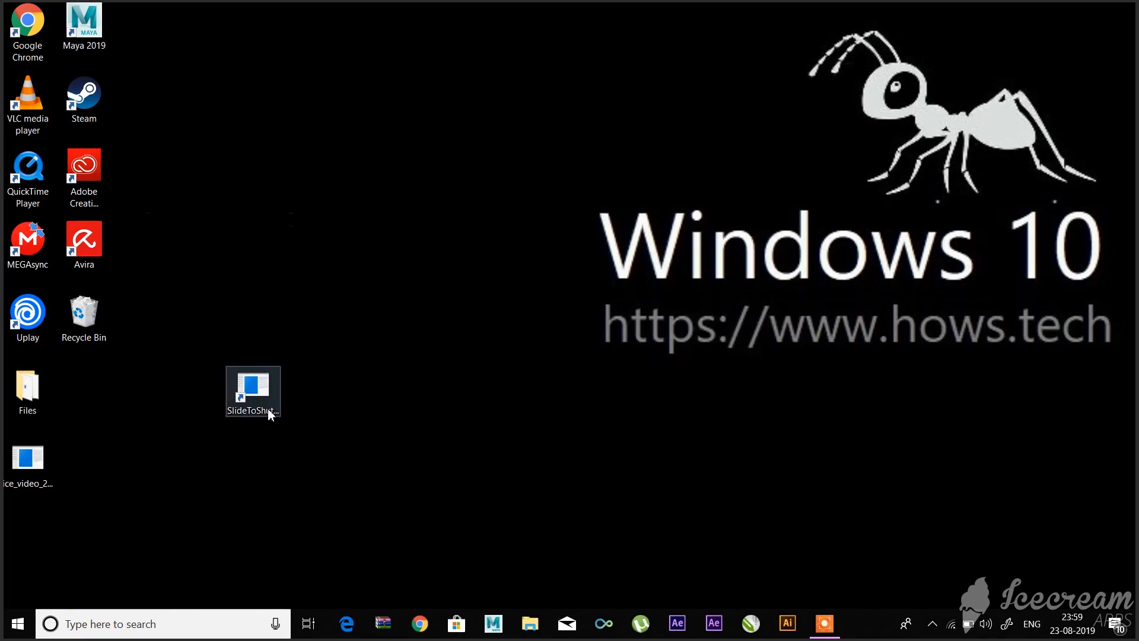
{"action": "double_click", "coordinate": [257, 396]}
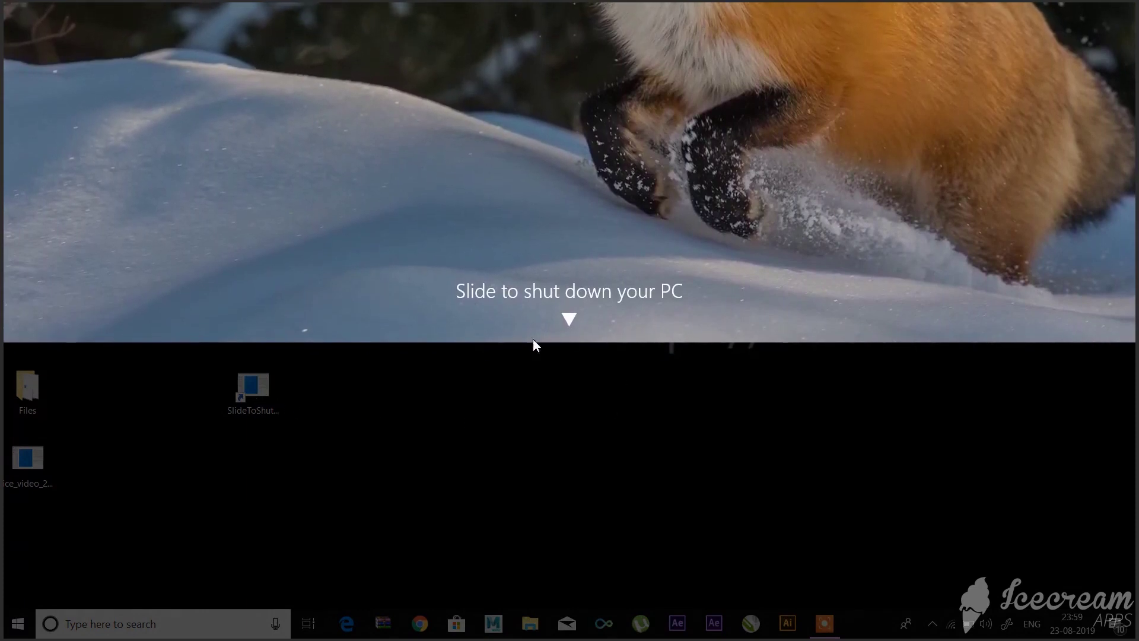
Drag the 'Slide to shut down your PC' panel to the bottom of the screen
{"action": "left_click_drag", "start_coordinate": [568, 232], "coordinate": [575, 501]}
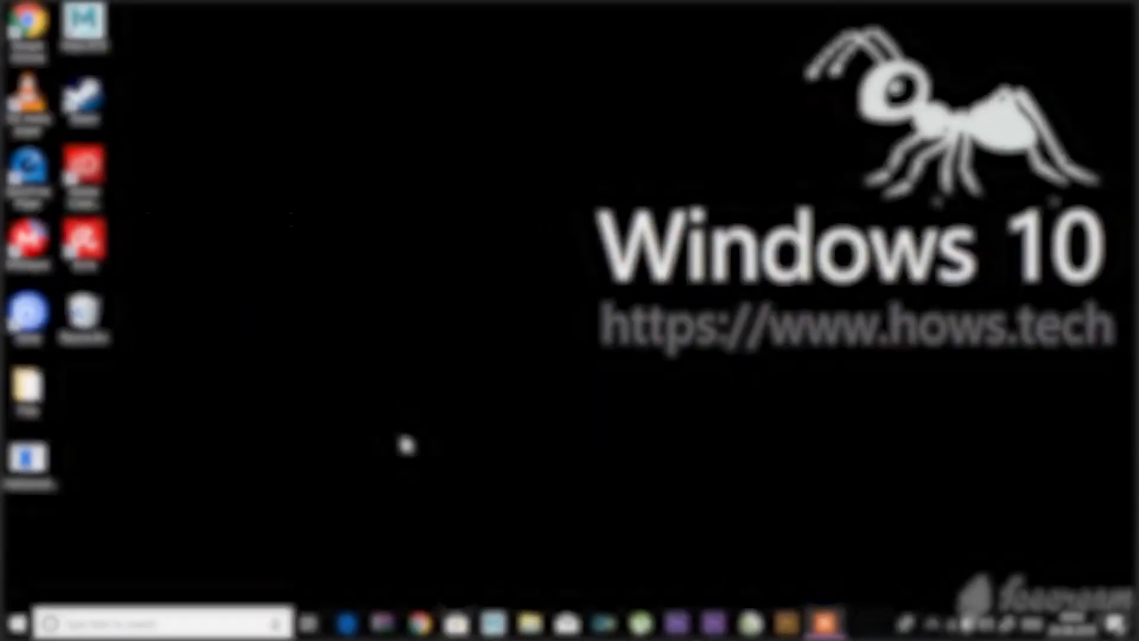
Create a new desktop folder and rename it to the GodMode name ending {ED7BA470-8E54-465E-825C-99712043E01C}
{"action": "right_click", "coordinate": [283, 371]}
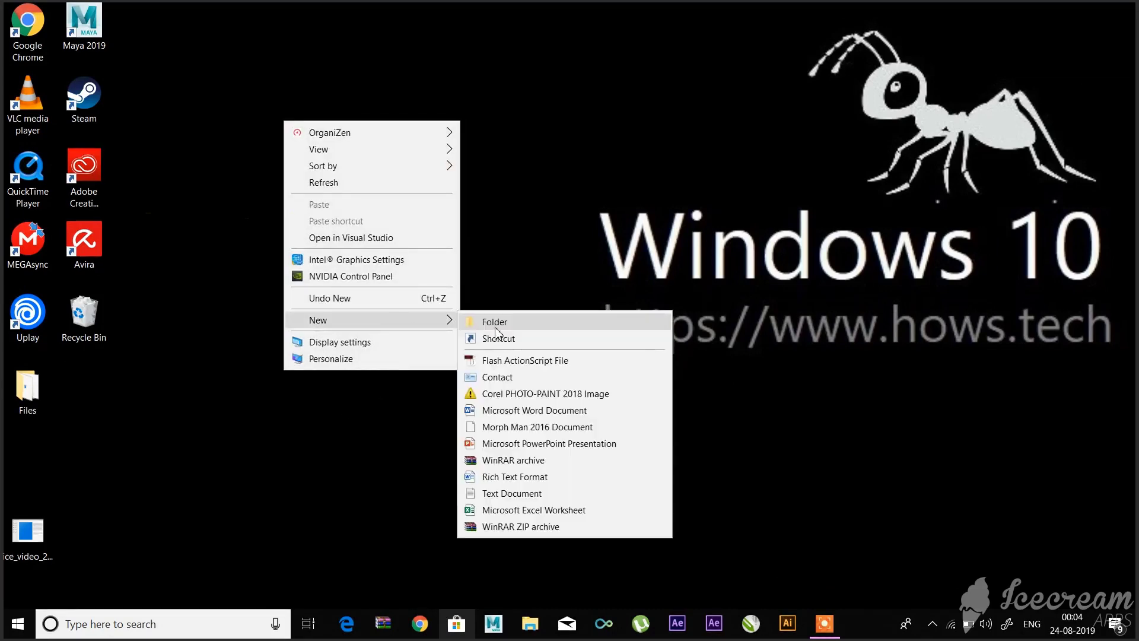
{"action": "left_click", "coordinate": [496, 324]}
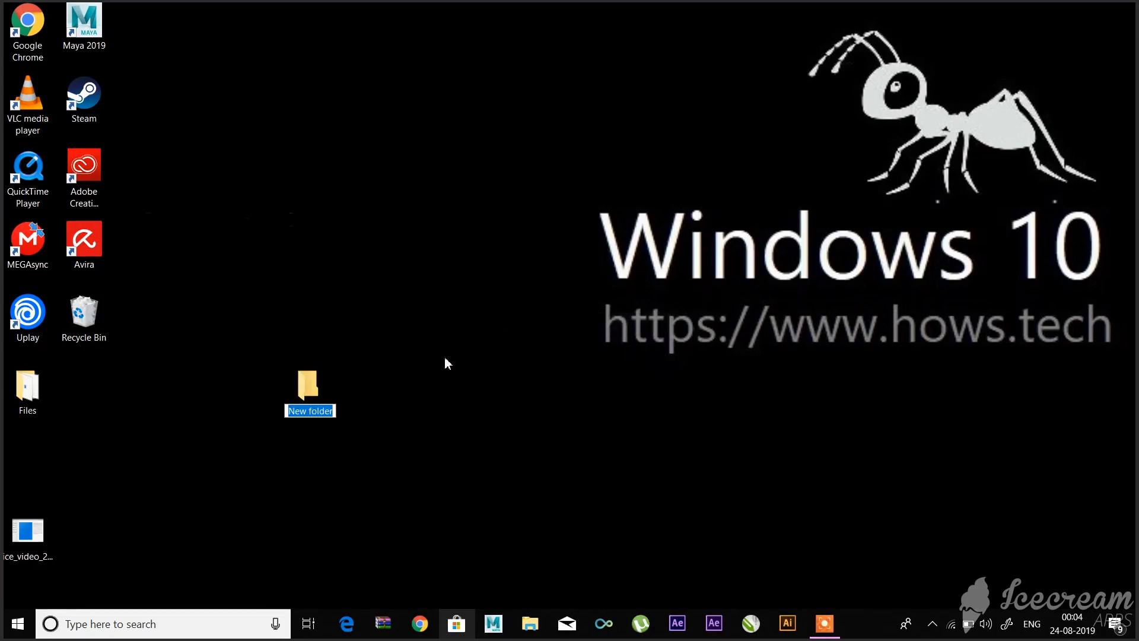
{"action": "left_click", "coordinate": [333, 412]}
{"action": "left_click_drag", "start_coordinate": [334, 414], "coordinate": [265, 415]}
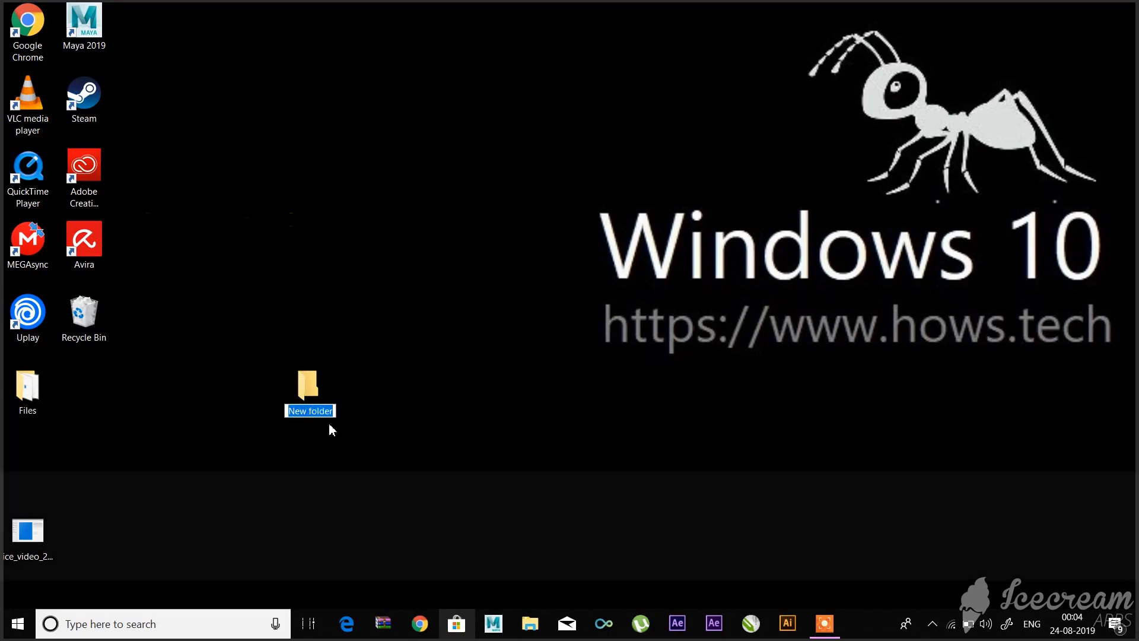
{"action": "key", "text": "Escape"}
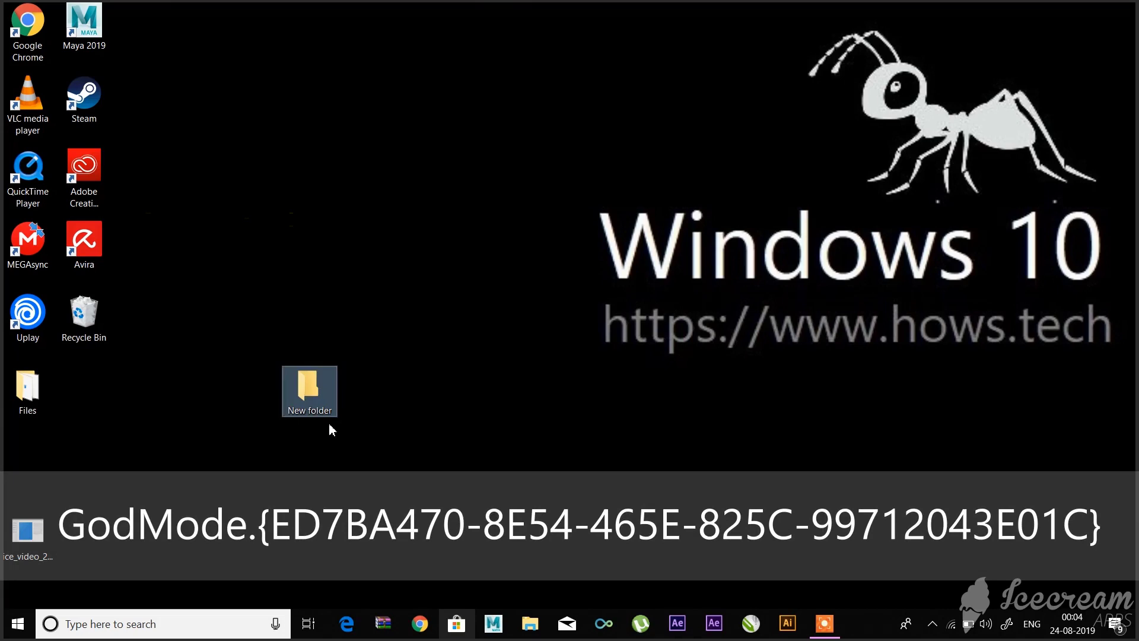
{"action": "key", "text": "F2"}
{"action": "type", "text": "GodMode.{ED7BA470-8E54-465E-825C-99712043E01C}"}
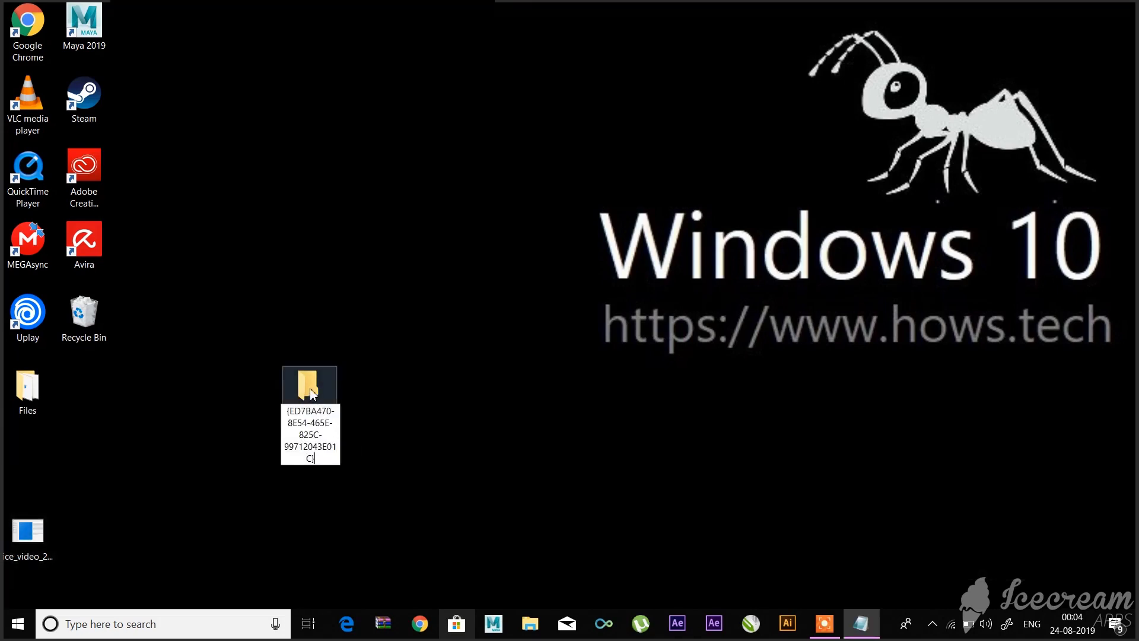
{"action": "key", "text": "Return"}
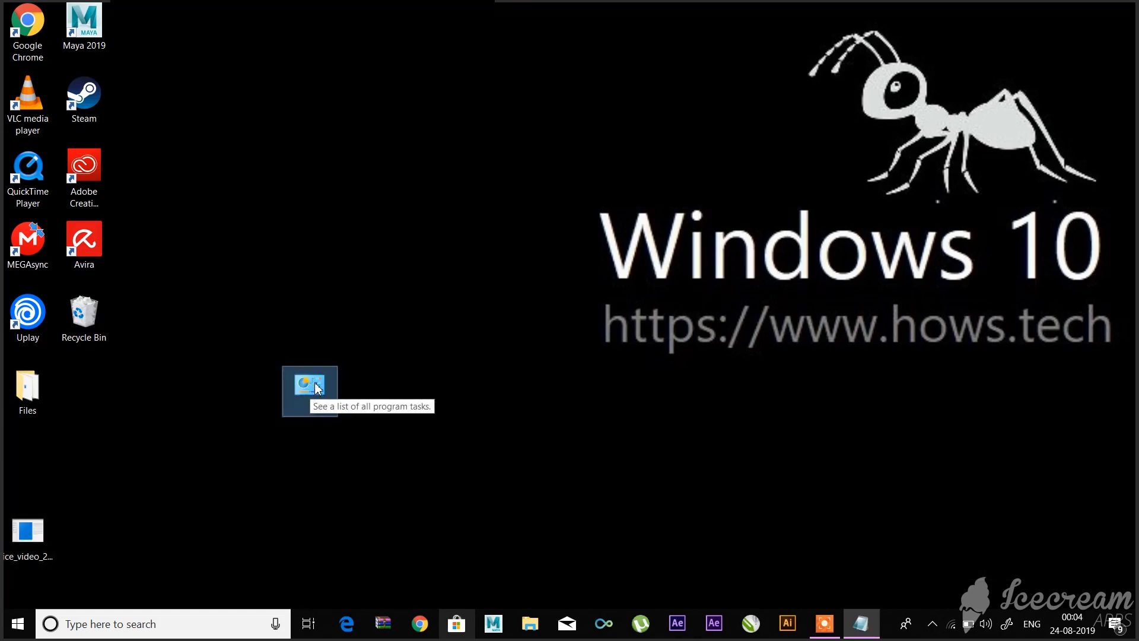
{"action": "double_click", "coordinate": [310, 389]}
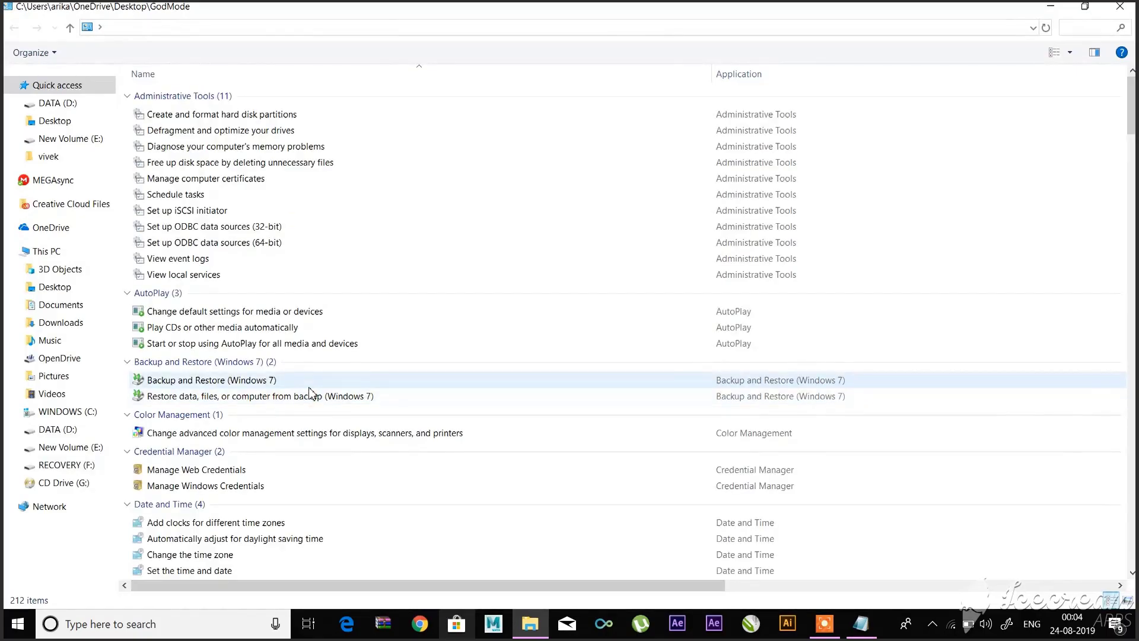
{"action": "scroll", "coordinate": [310, 394], "scroll_direction": "down", "scroll_amount": 10}
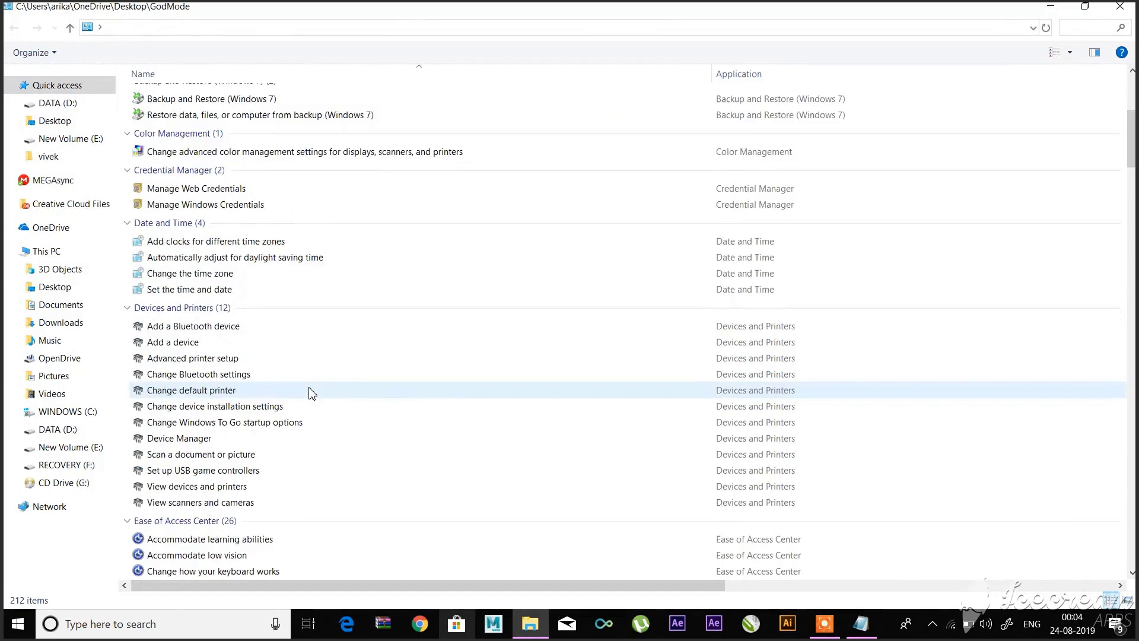
{"action": "scroll", "coordinate": [310, 394], "scroll_direction": "down", "scroll_amount": 11}
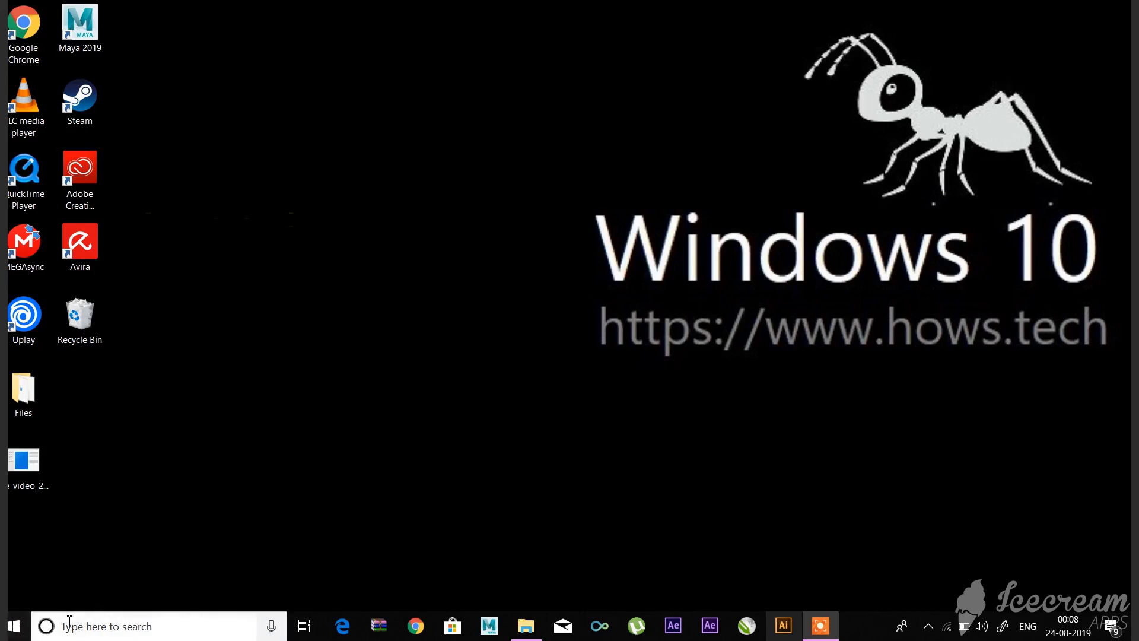
Add a new virtual desktop, close Desktop 2, and switch between the Chrome and File Explorer desktops
{"action": "left_click", "coordinate": [303, 626]}
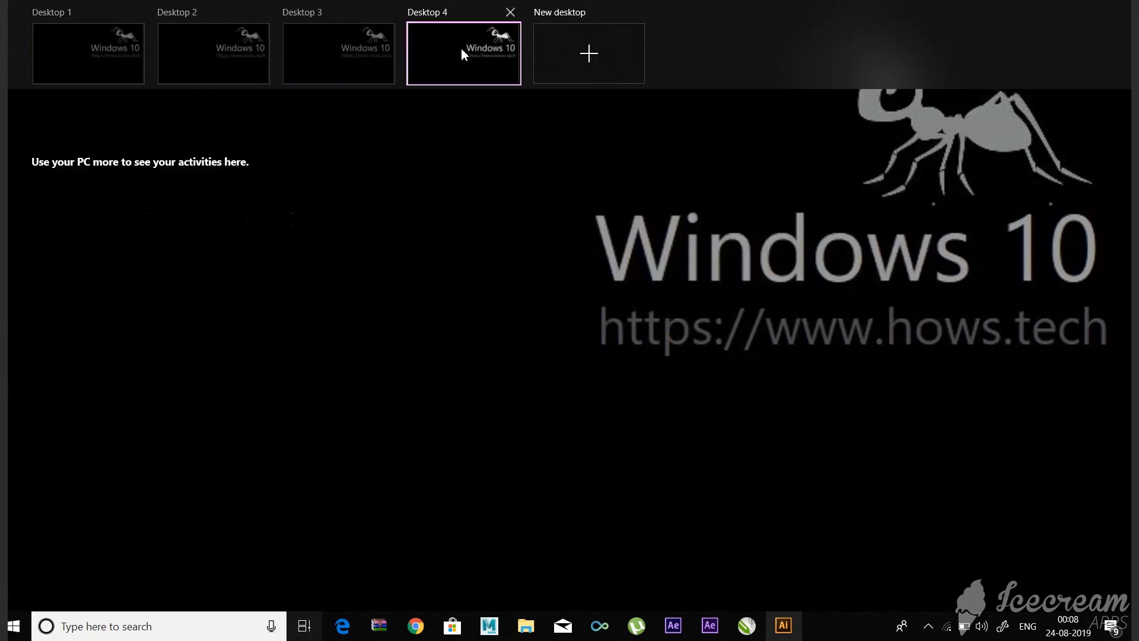
{"action": "left_click", "coordinate": [568, 55]}
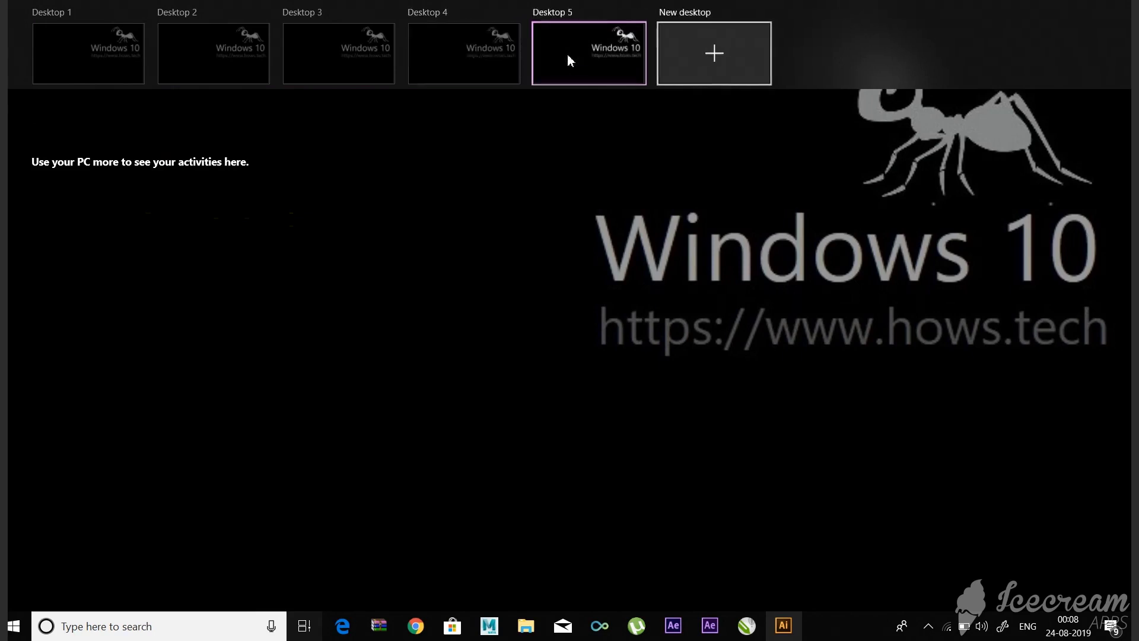
{"action": "mouse_move", "coordinate": [213, 54]}
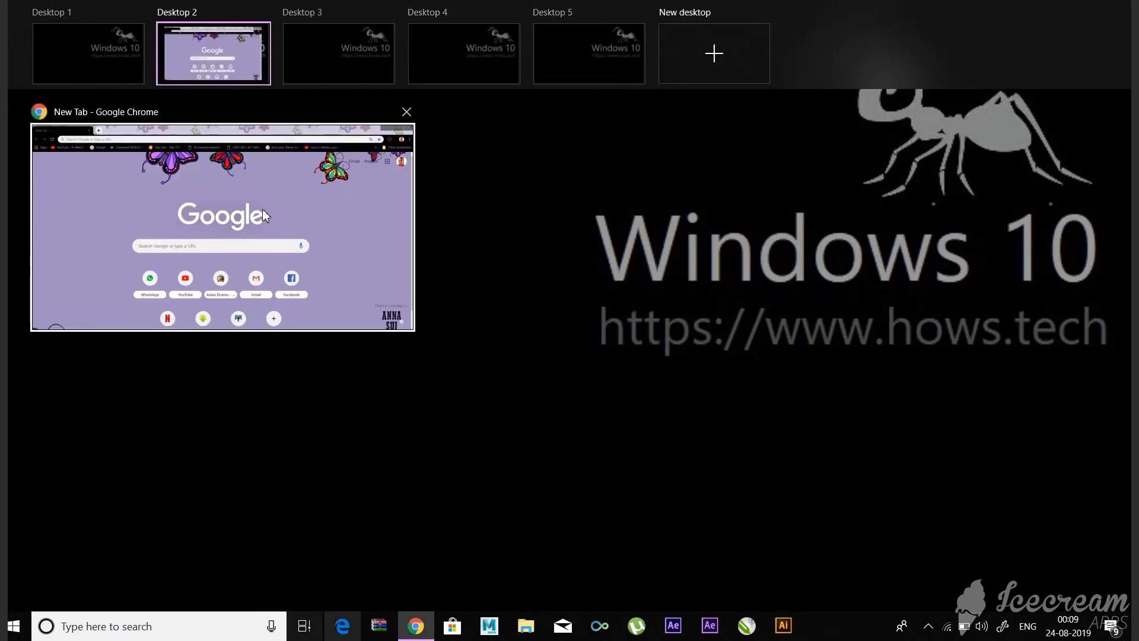
{"action": "left_click", "coordinate": [260, 13]}
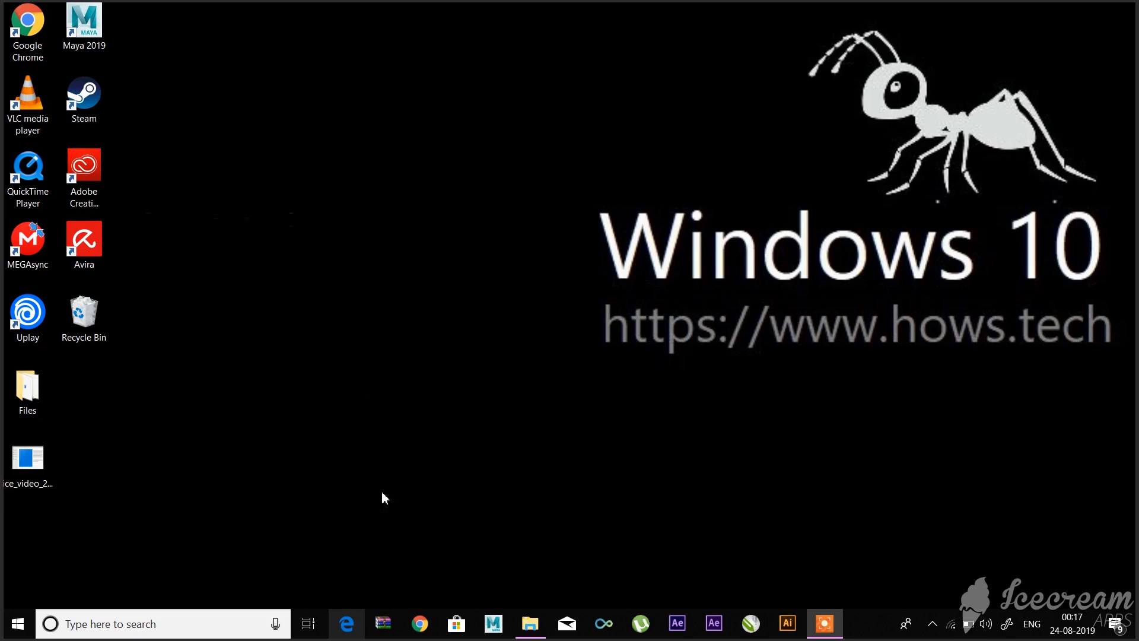
{"action": "key", "text": "super+ctrl+Right"}
{"action": "key", "text": "super+ctrl+Right"}
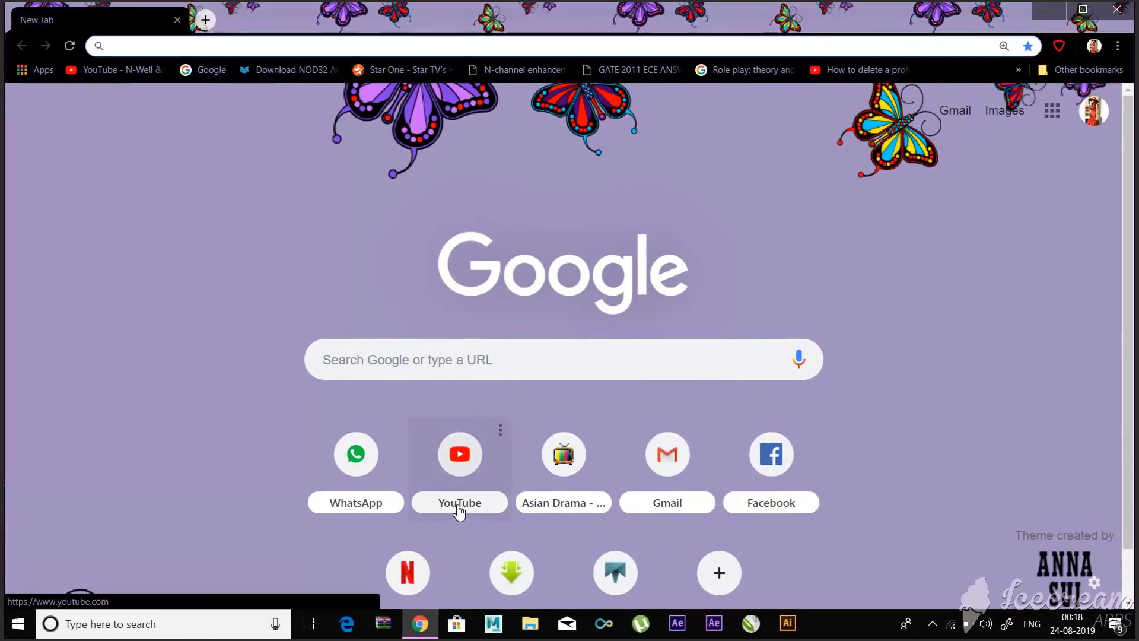
{"action": "key", "text": "super+ctrl+Left"}
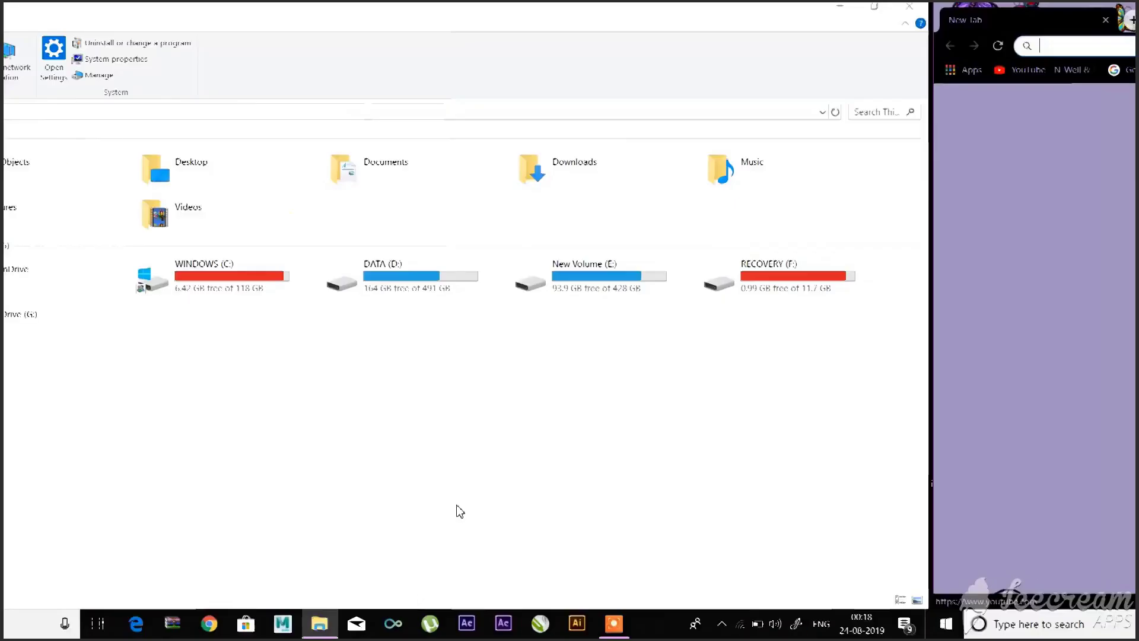